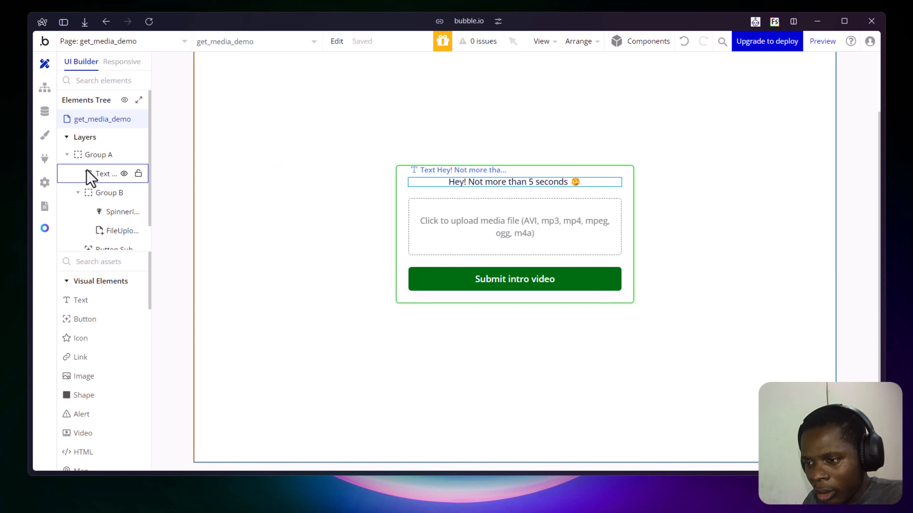
Review the setup instructions and contents of the installed Retrieve Media Duration plugin.
click(44, 159)
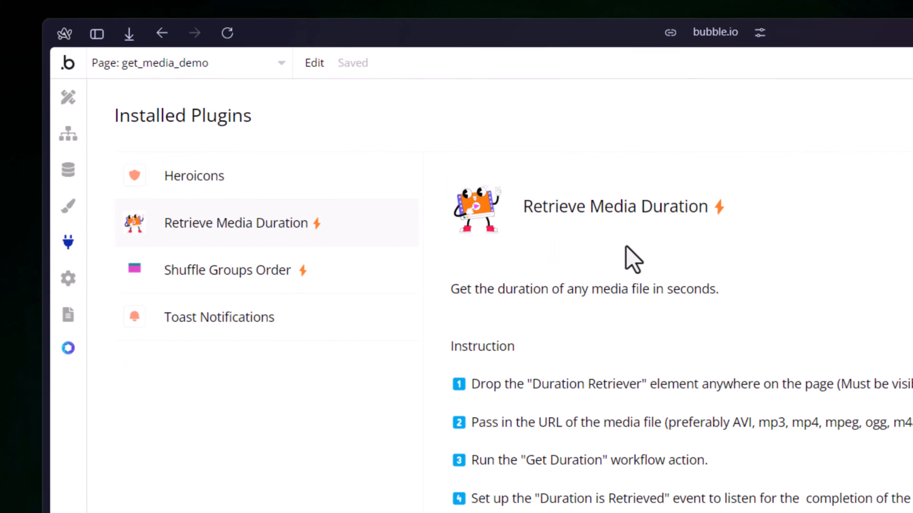
scroll(610, 304, down, 5)
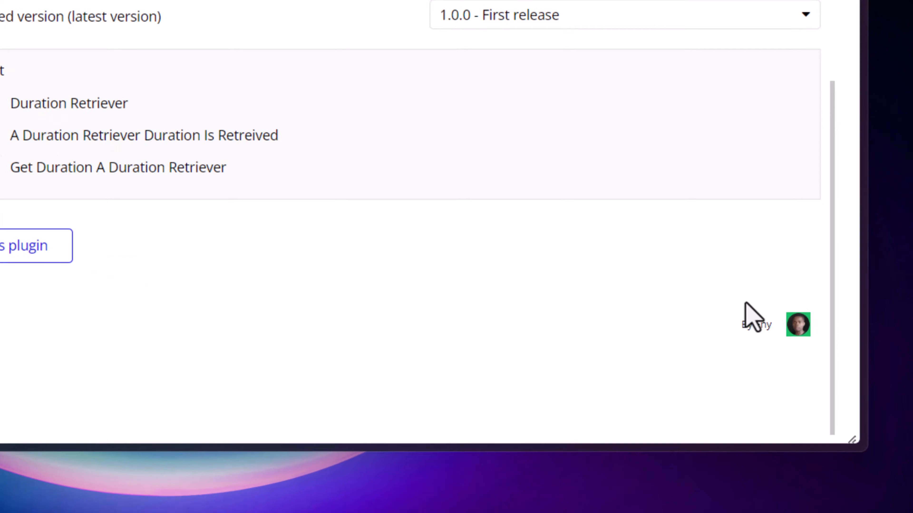
scroll(370, 184, up, 5)
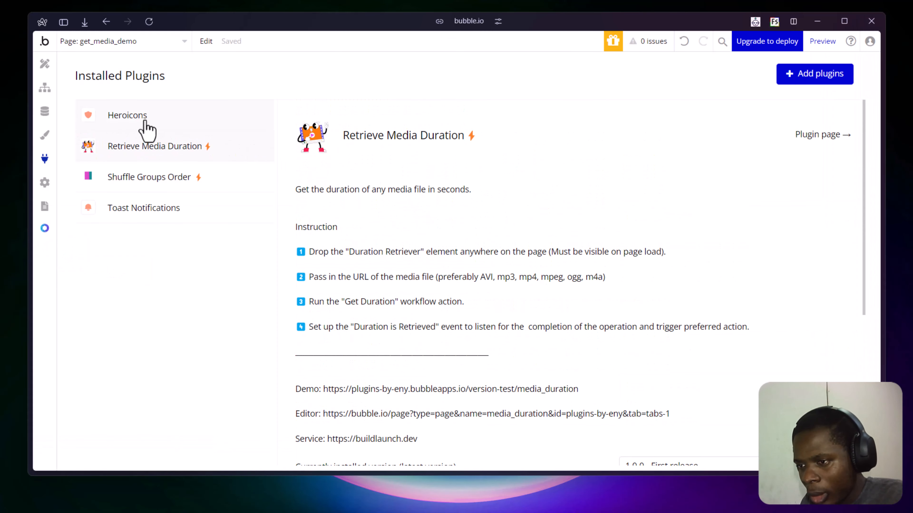
Inspect the upload form on the page design: its heading text, group, file uploader conditions and submit button condition.
click(46, 67)
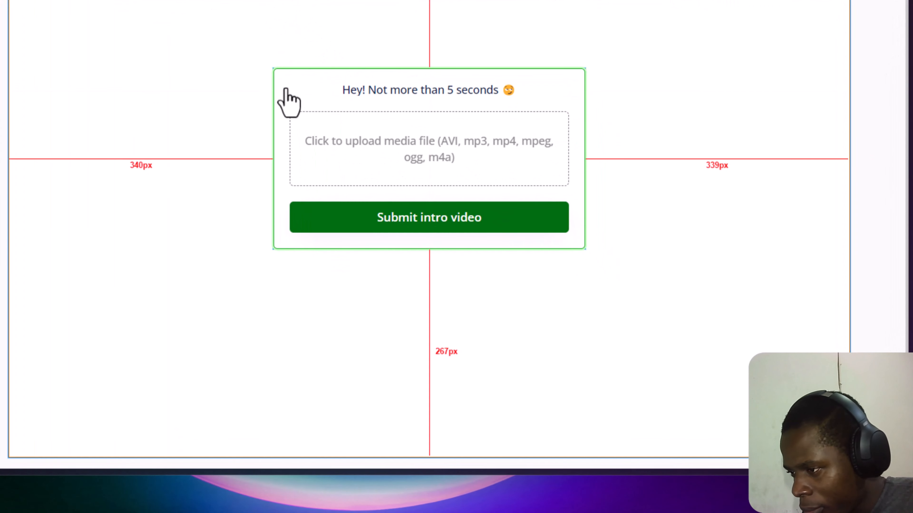
double_click(365, 90)
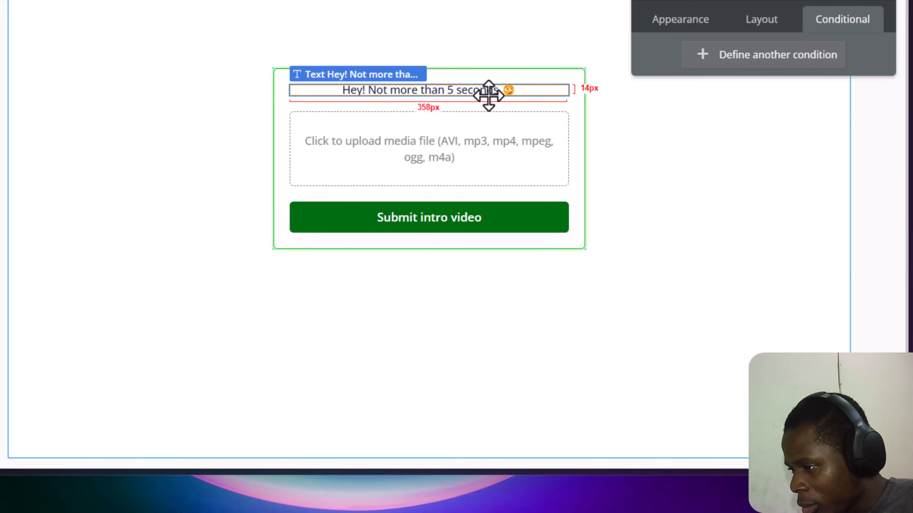
click(572, 93)
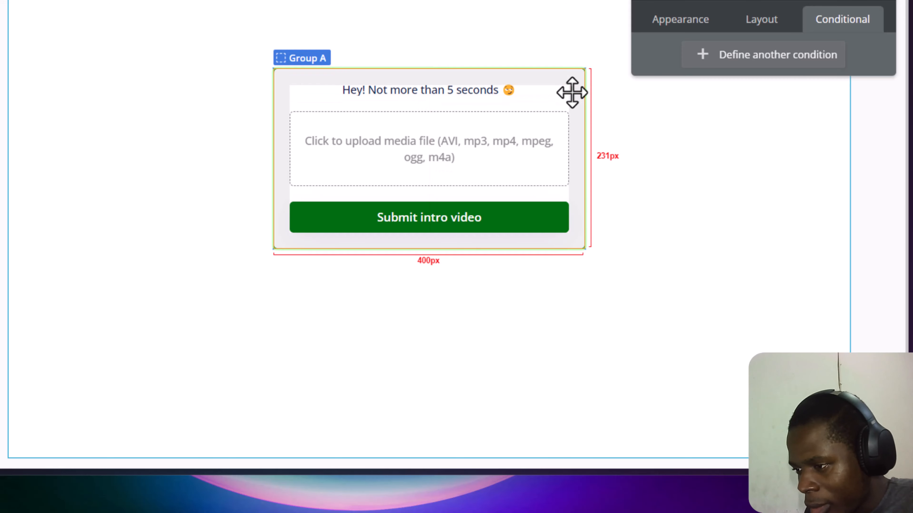
click(353, 151)
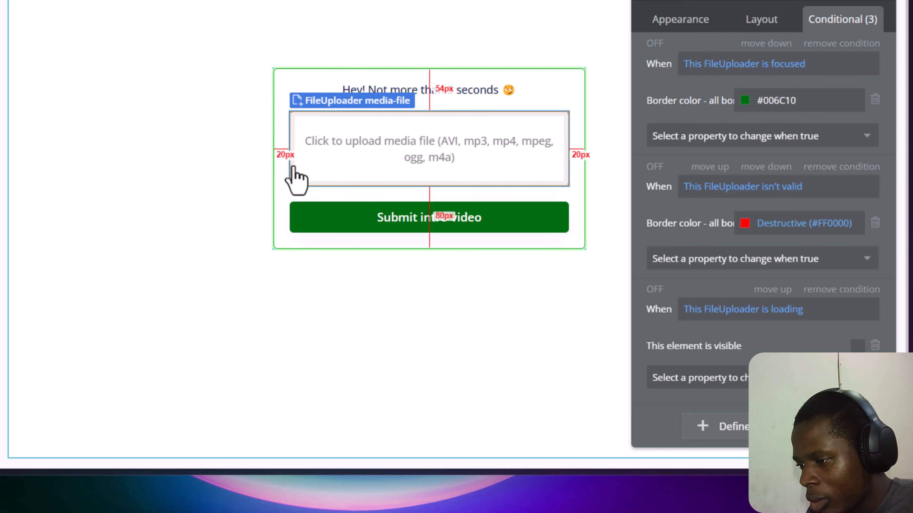
click(346, 225)
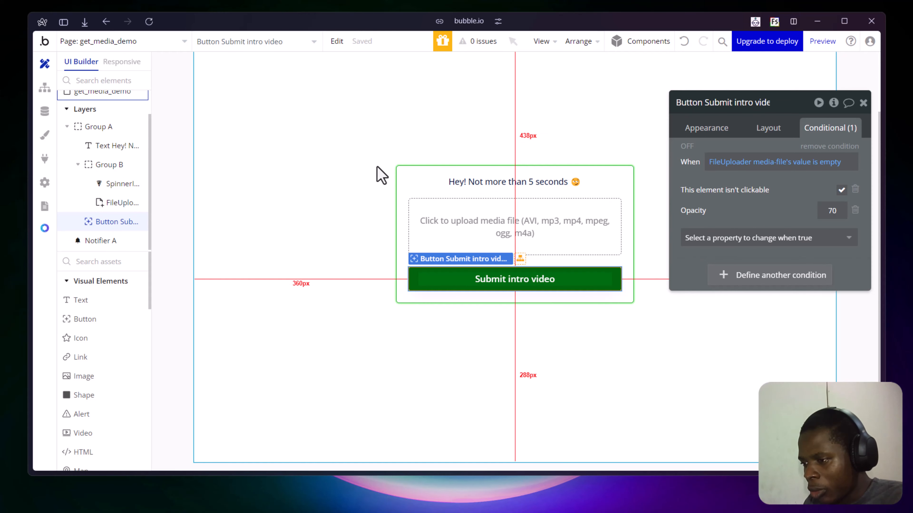
click(381, 176)
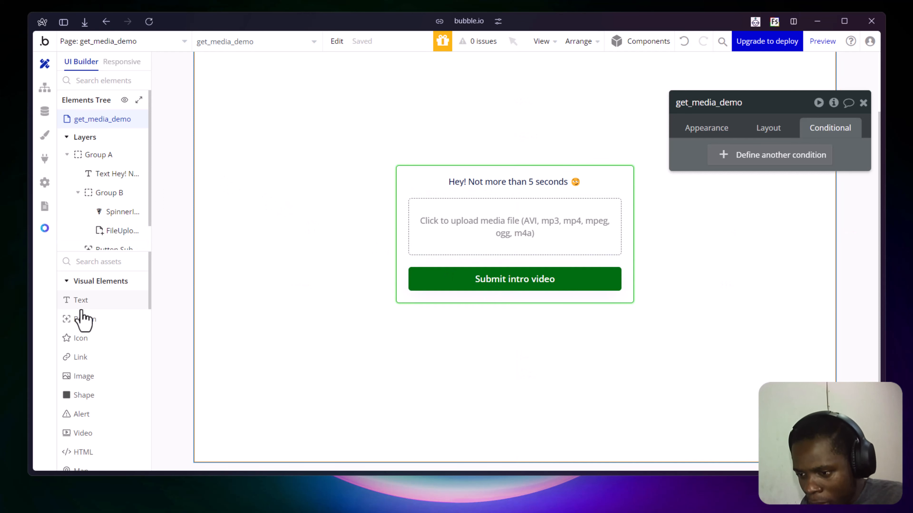
Look through the available visual elements and check the elements, events and actions provided by the Retrieve Media Duration plugin.
scroll(83, 318, down, 2)
scroll(84, 318, down, 4)
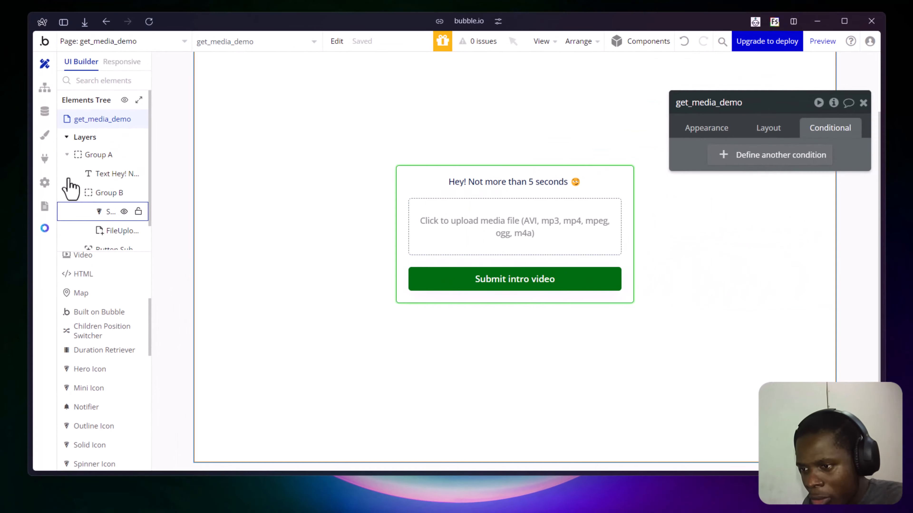
click(47, 161)
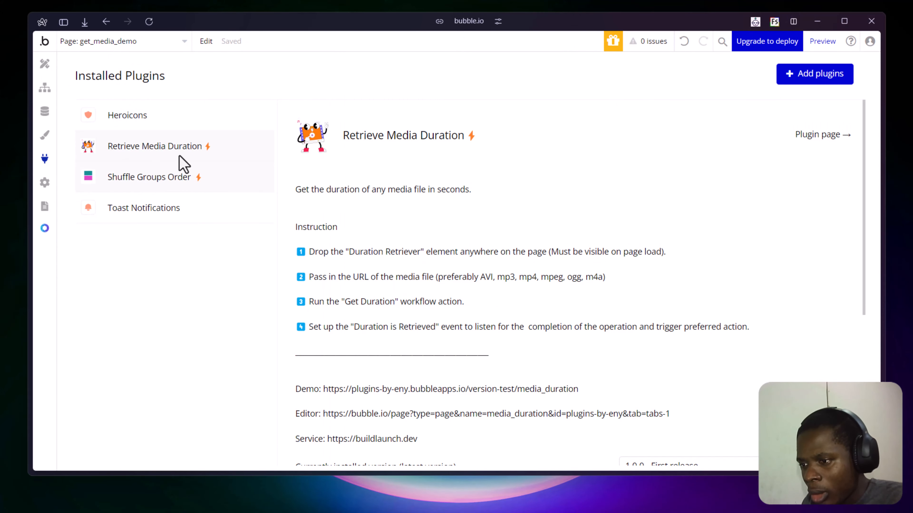
scroll(431, 258, down, 5)
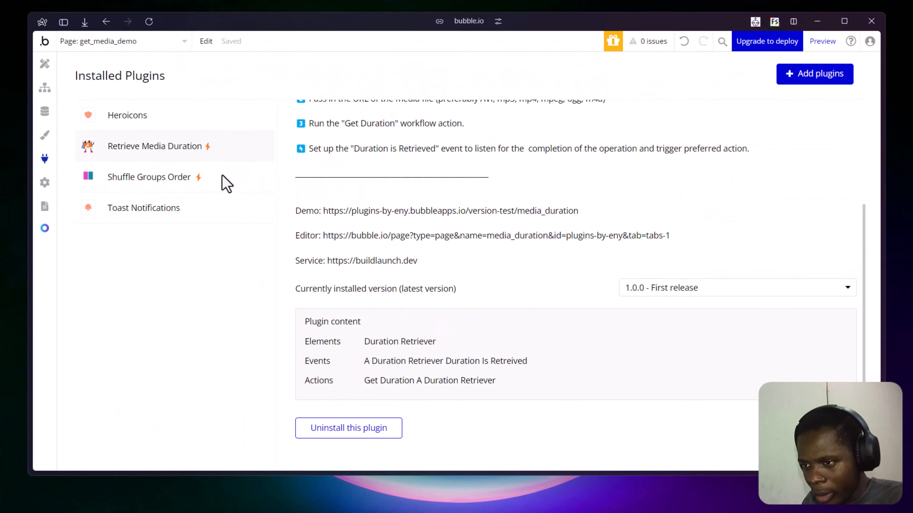
Add a Duration Retriever element of about 11 by 10 px in the upper-left corner of the get_media_demo page.
click(44, 70)
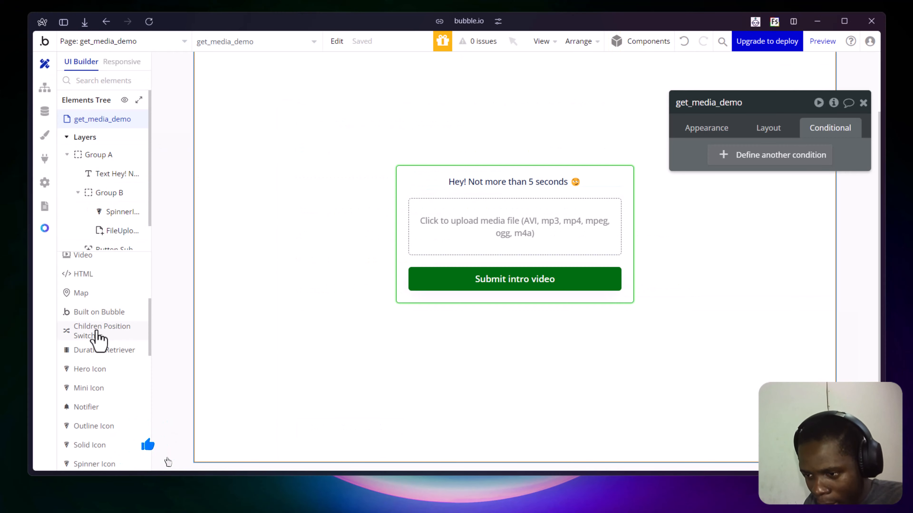
click(100, 354)
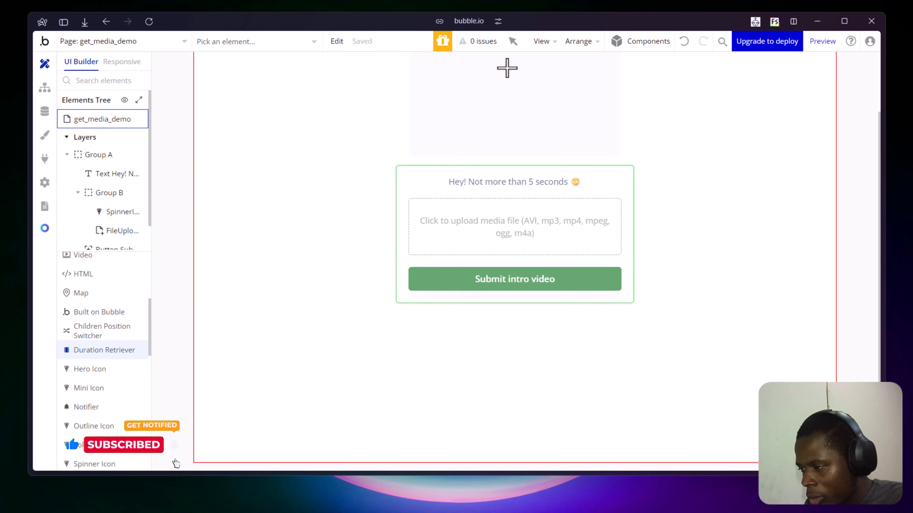
click(515, 72)
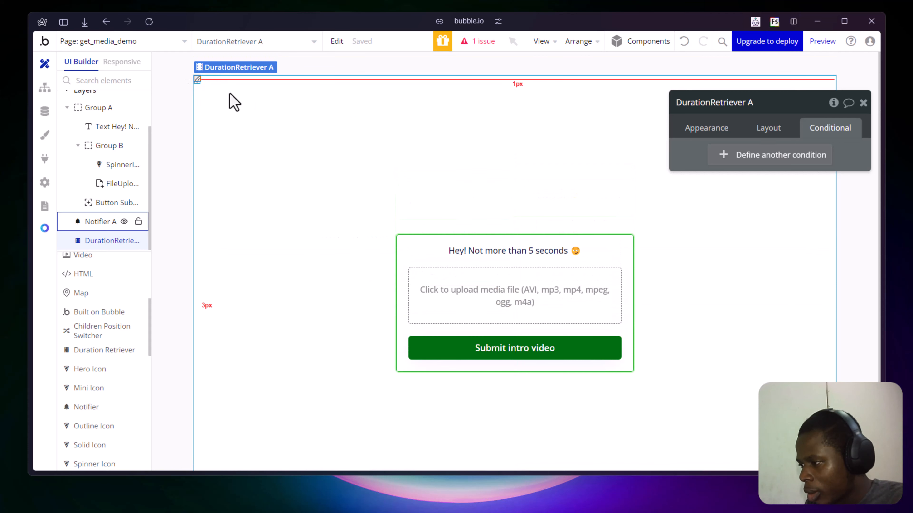
Set the Duration Retriever's Media URL to the dynamic value FileUploader media-file's value.
click(697, 135)
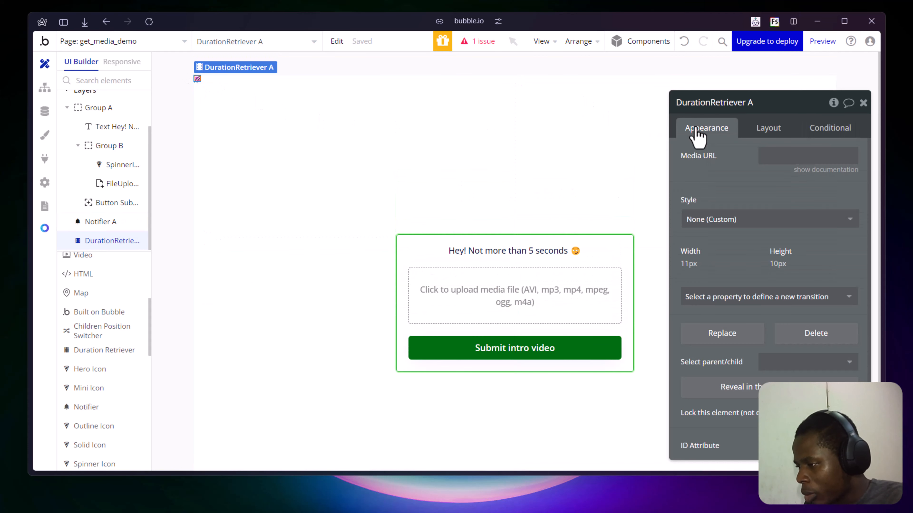
drag(772, 107, 758, 101)
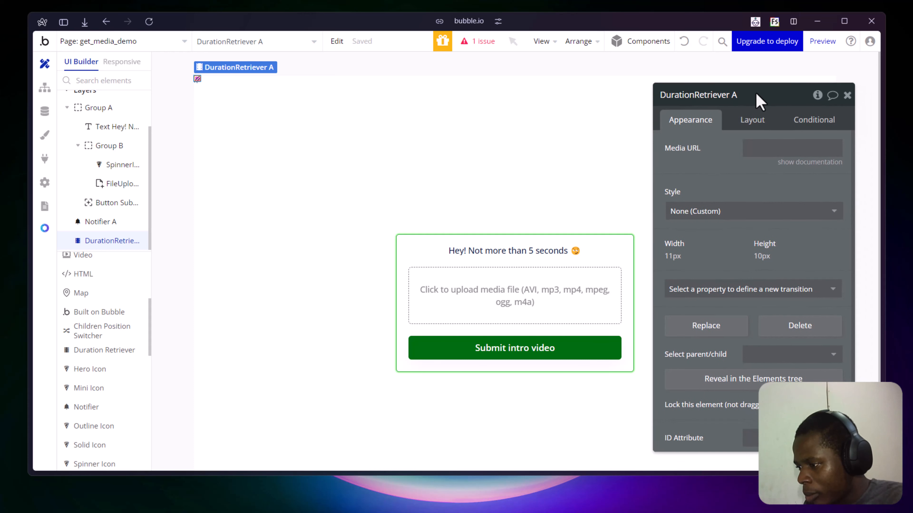
click(772, 147)
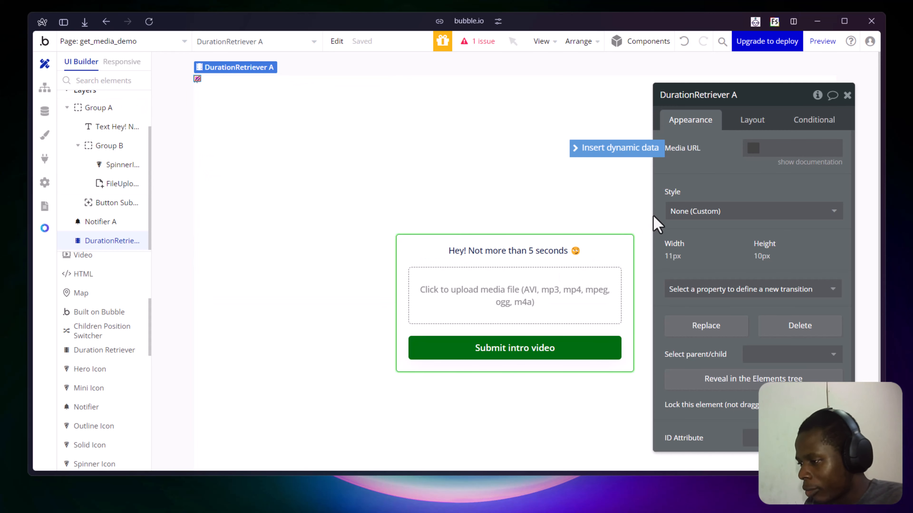
click(625, 150)
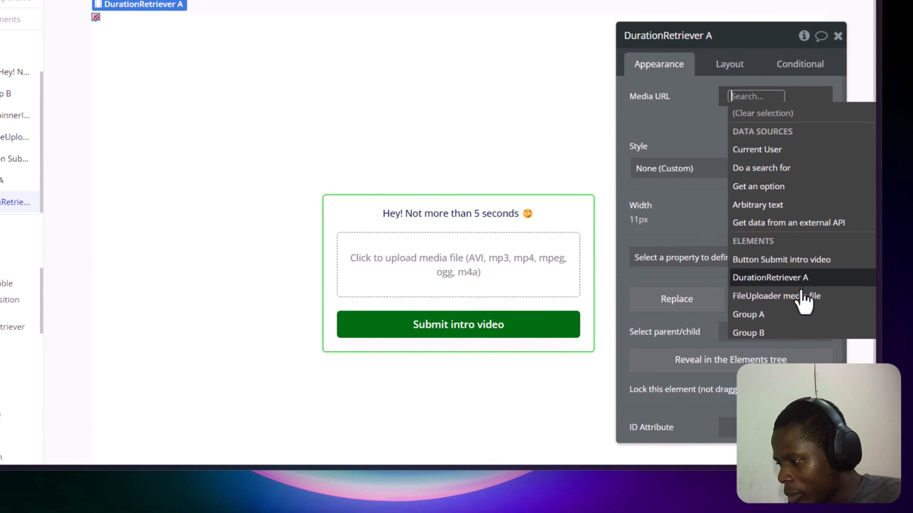
click(803, 308)
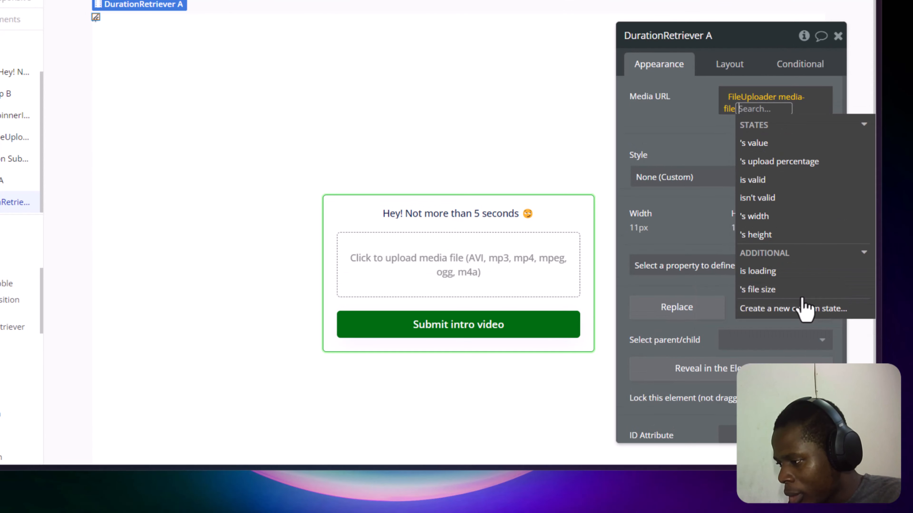
click(758, 149)
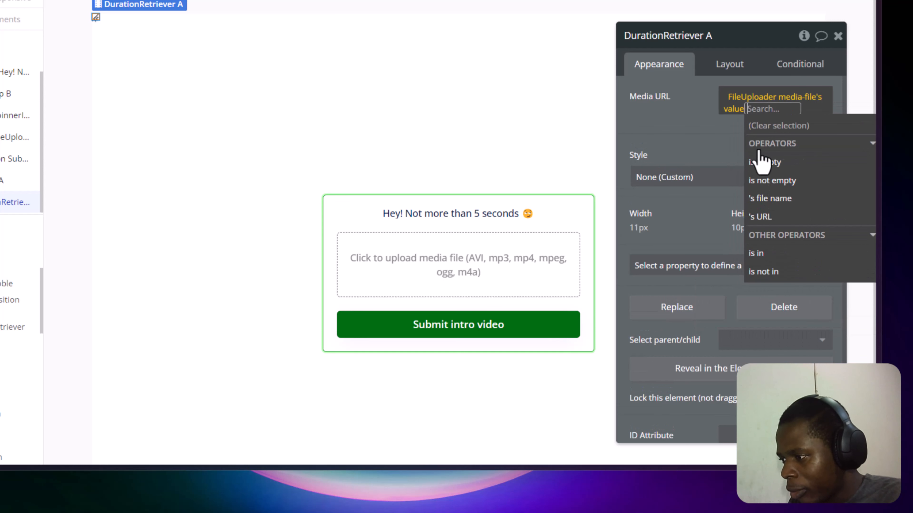
click(672, 123)
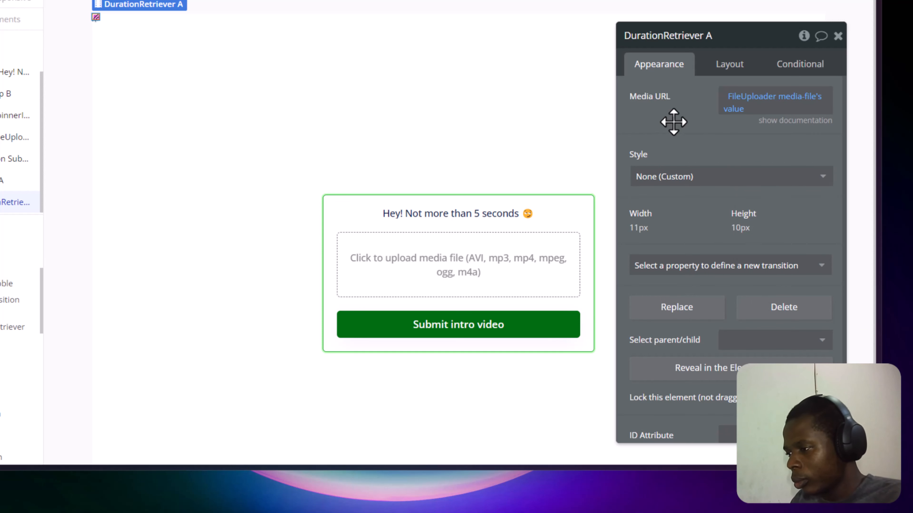
click(838, 36)
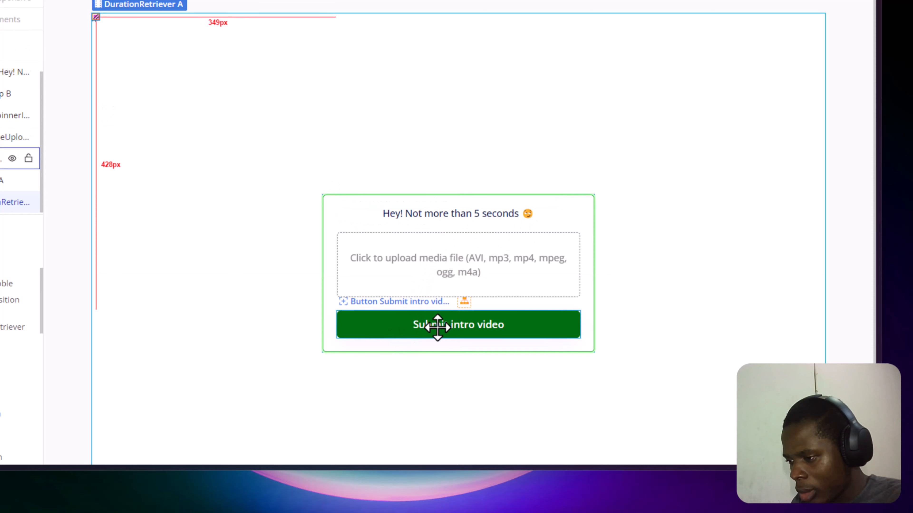
Create a click workflow for the Submit intro video button with the action Get duration a Duration Retriever.
double_click(489, 324)
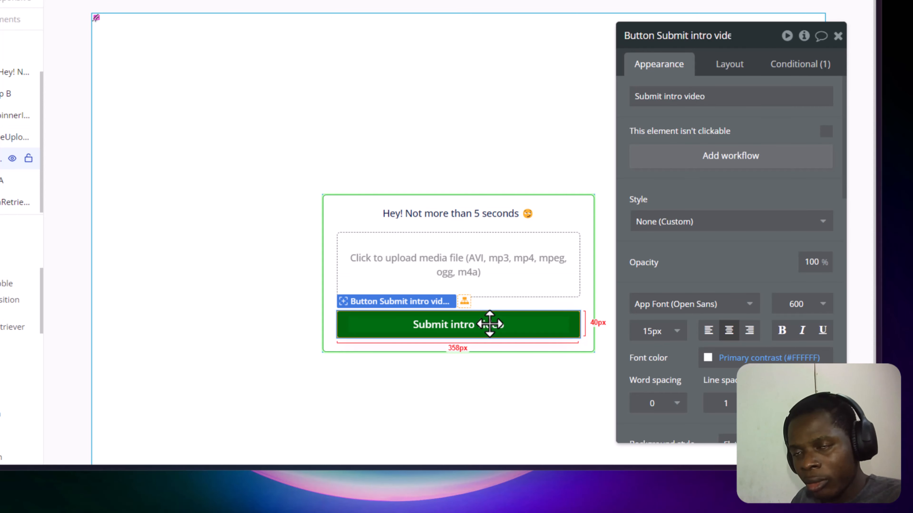
click(731, 155)
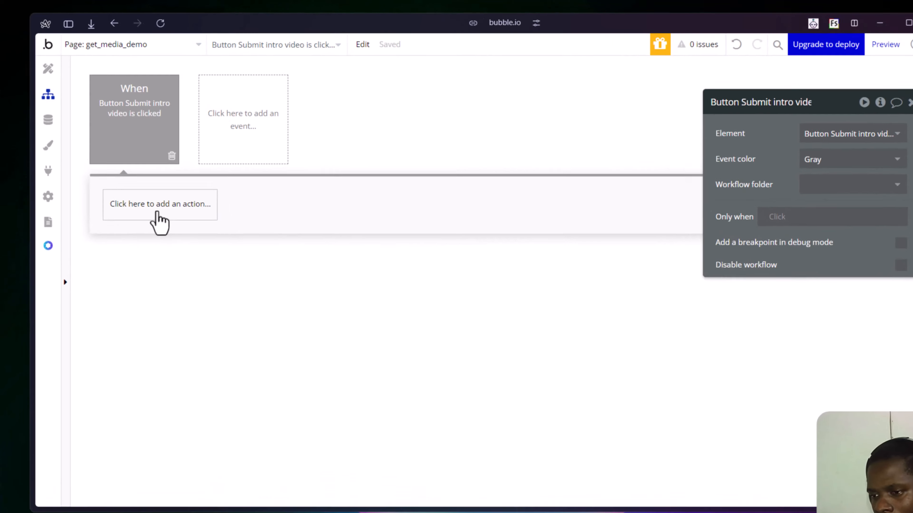
click(158, 213)
text(ret)
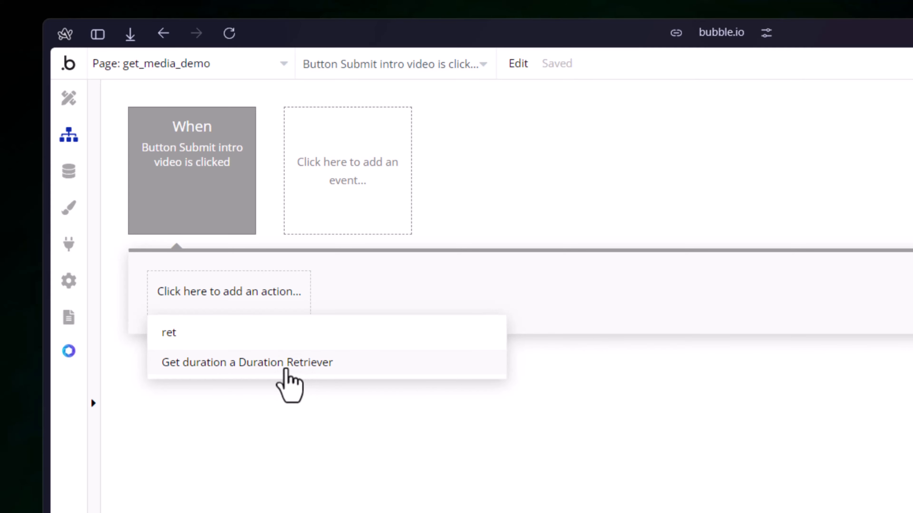
click(287, 370)
click(127, 142)
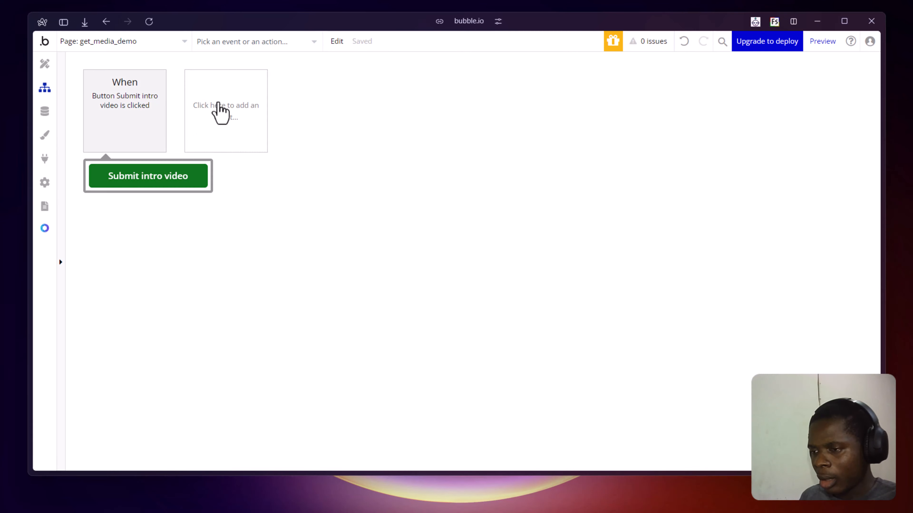
Add the event A Duration Retriever Duration is retreived, with DurationRetriever A as its element.
click(220, 113)
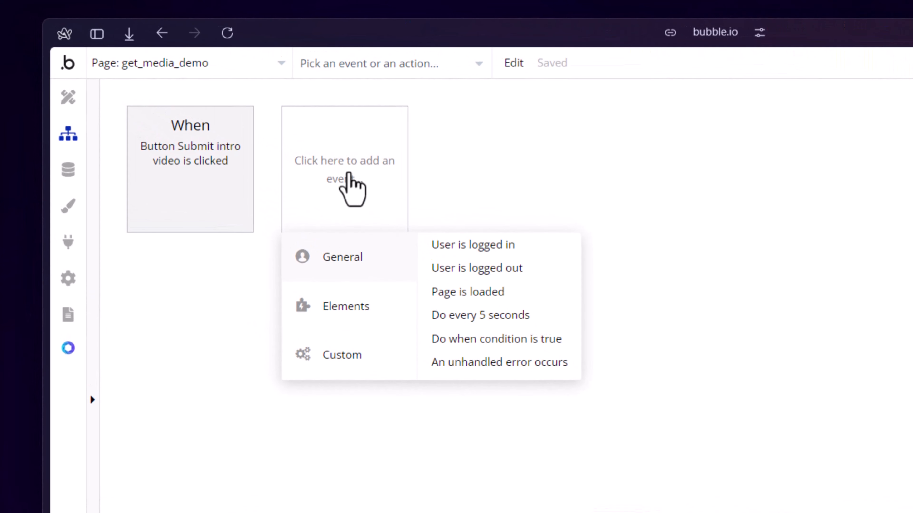
mouse_move(187, 190)
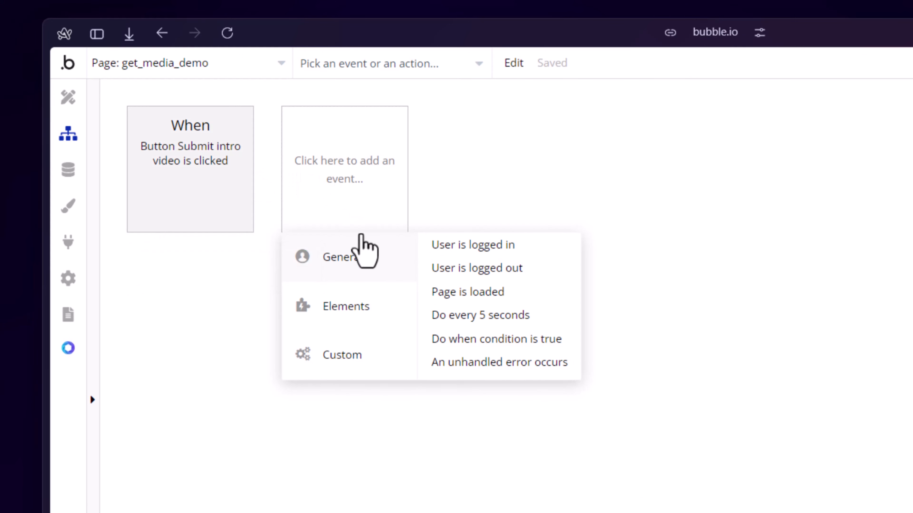
mouse_move(348, 306)
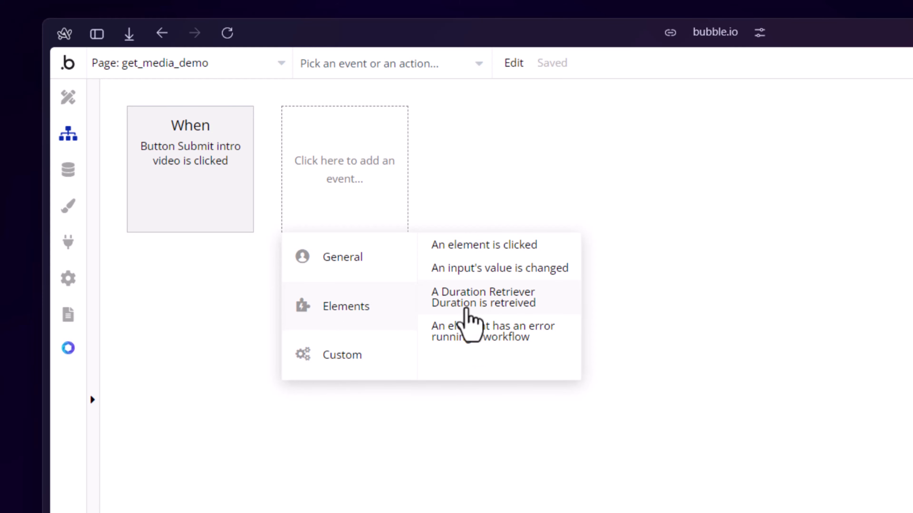
click(492, 305)
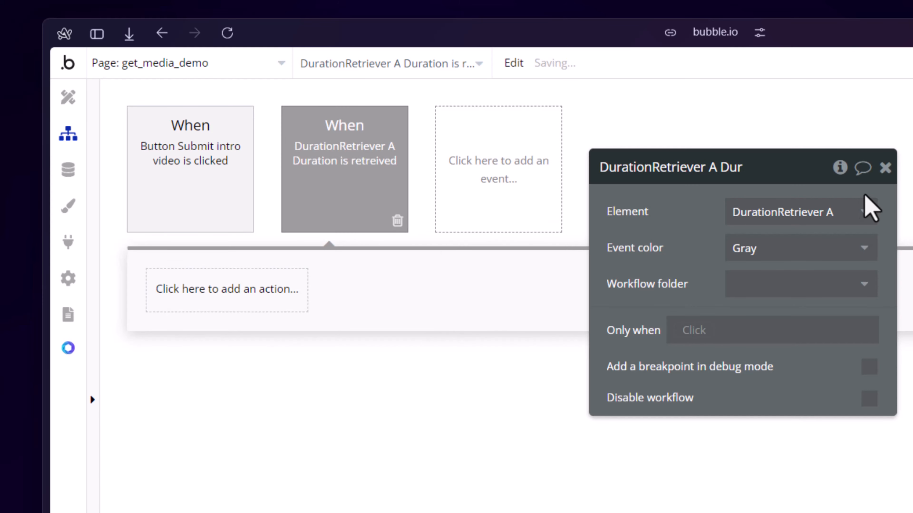
click(821, 212)
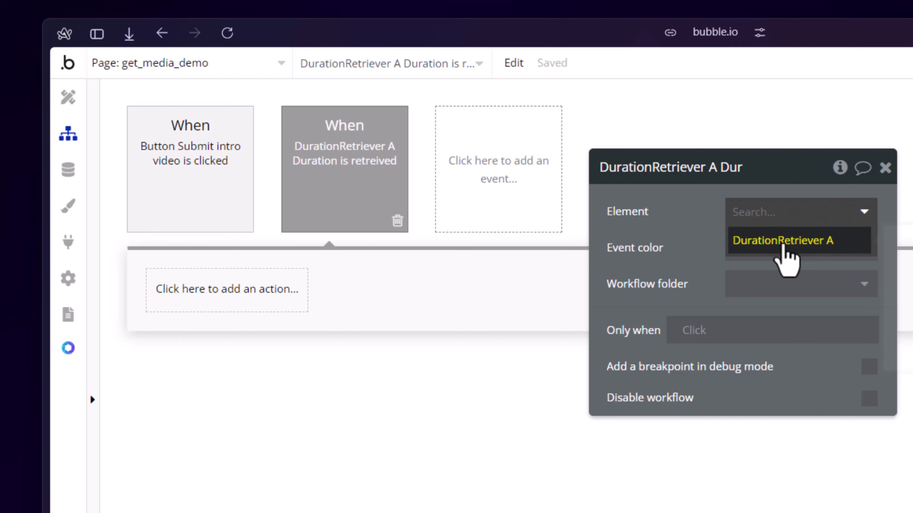
click(729, 239)
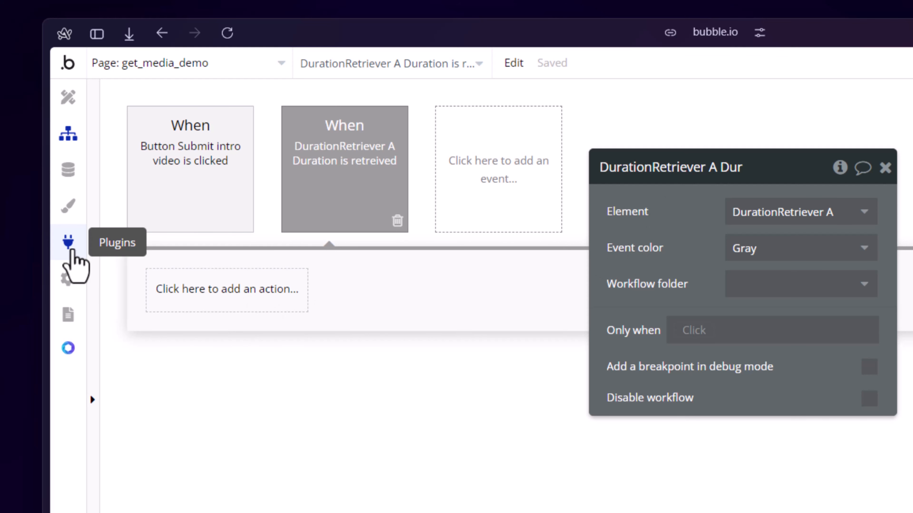
Check the Toast Notifications plugin's elements and actions among the installed plugins, and return to the workflow.
click(71, 251)
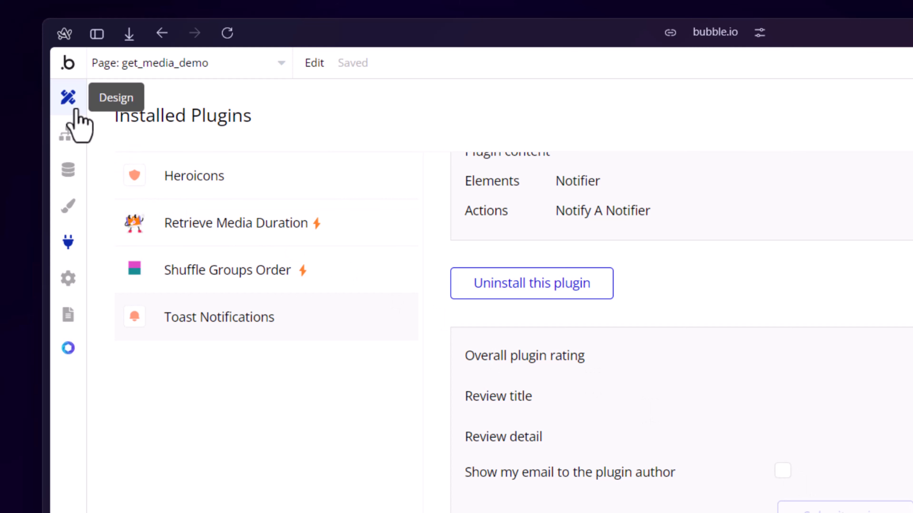
click(68, 134)
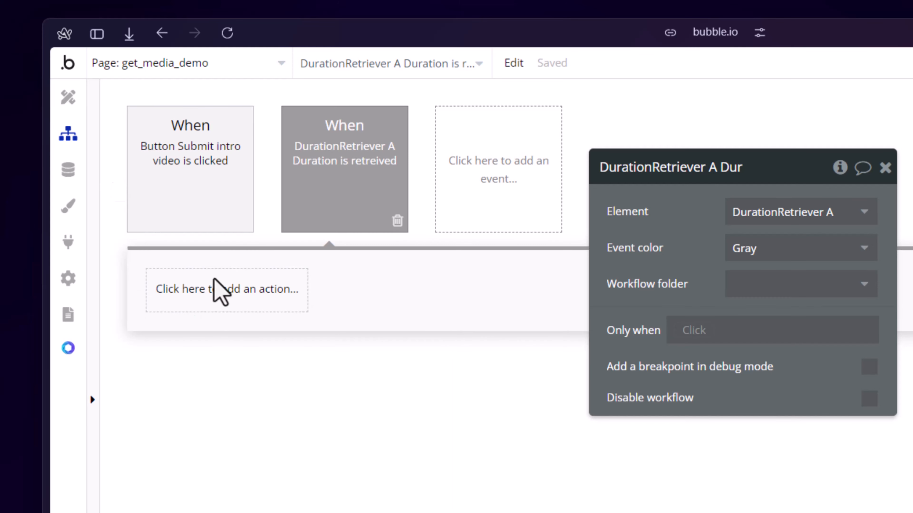
Add the action notify a Notifier to the DurationRetriever A Duration is retreived event.
click(222, 302)
text(n)
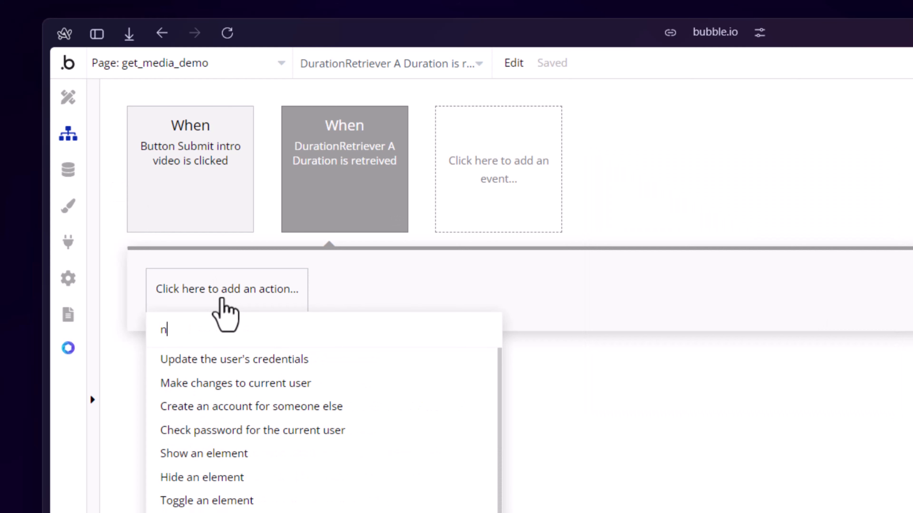
text(o)
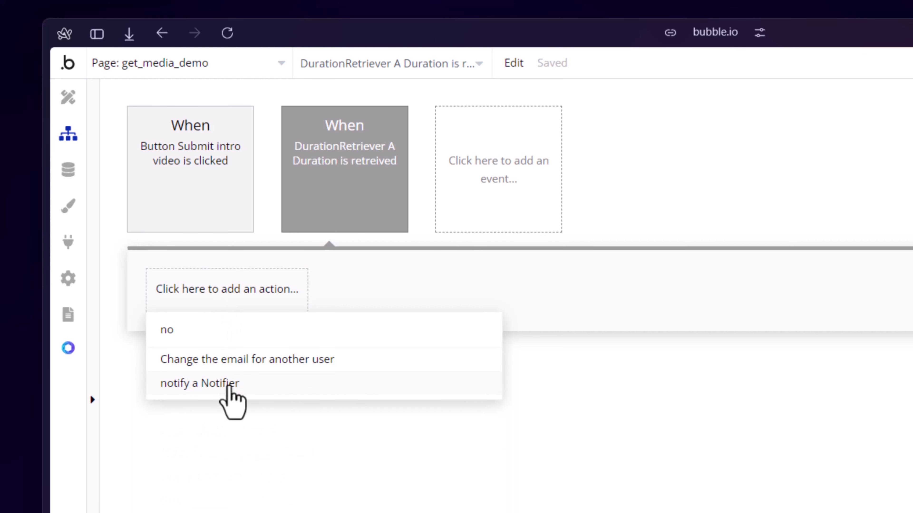
click(229, 384)
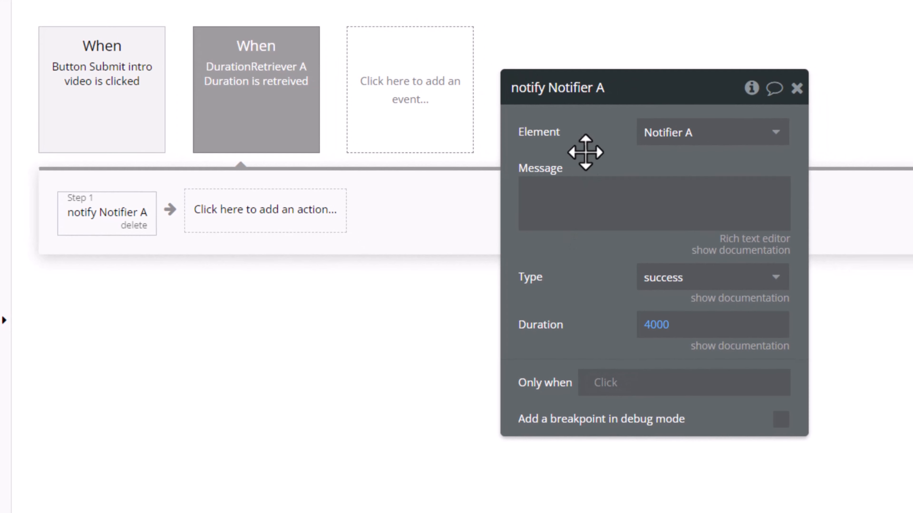
Start the notify action's Only when condition with This DurationRetriever's duration and the ≤ operator.
click(602, 384)
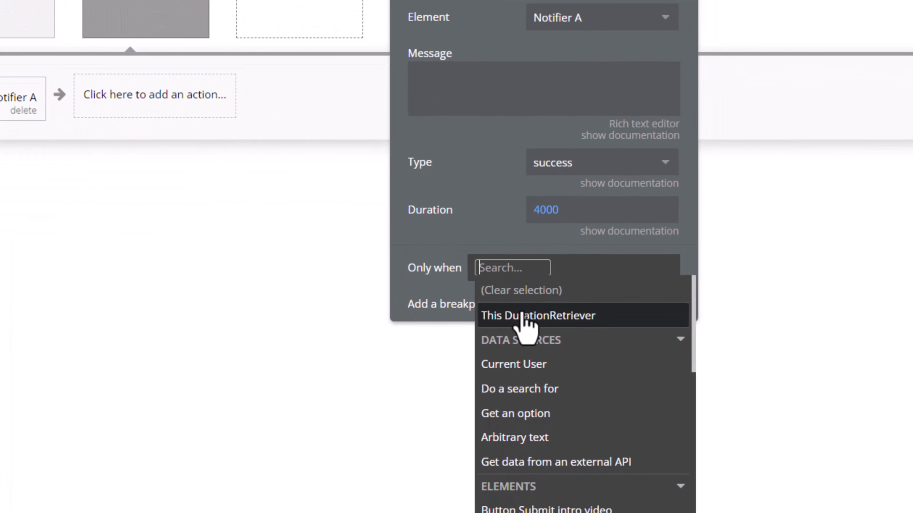
click(636, 428)
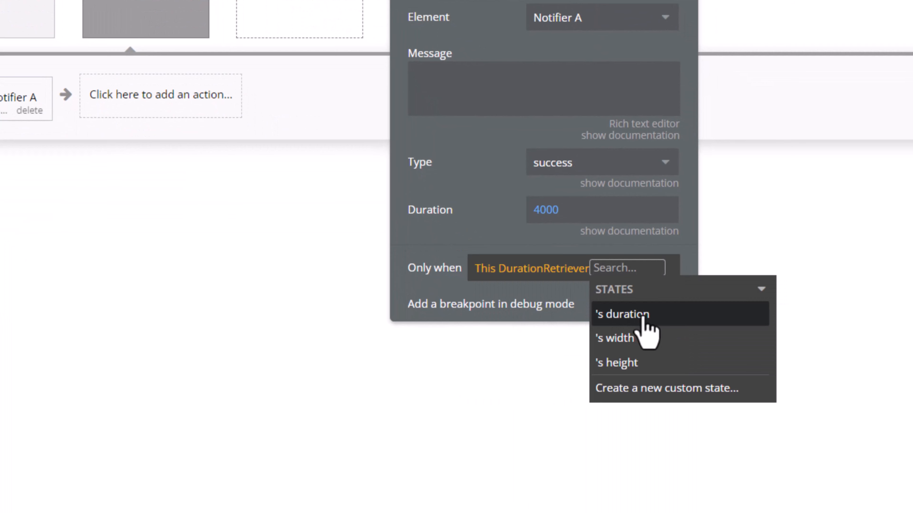
click(631, 314)
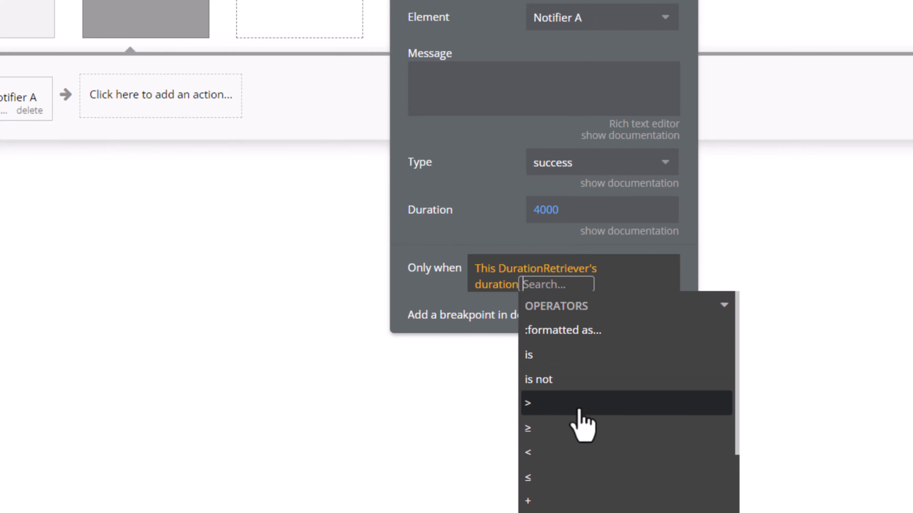
click(552, 478)
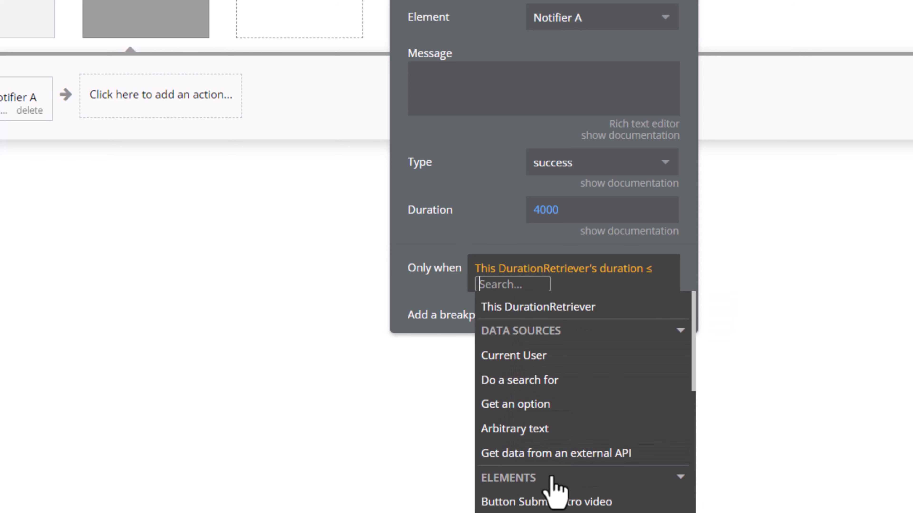
Insert :floor after the duration in place of the operator and complete the condition as This DurationRetriever's duration:floor ≤ 5.
click(647, 272)
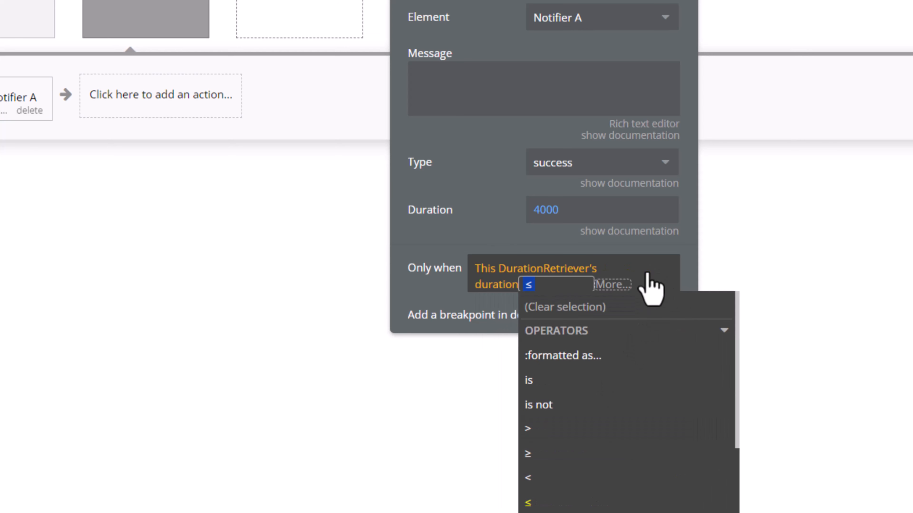
key(BackSpace)
scroll(587, 446, down, 2)
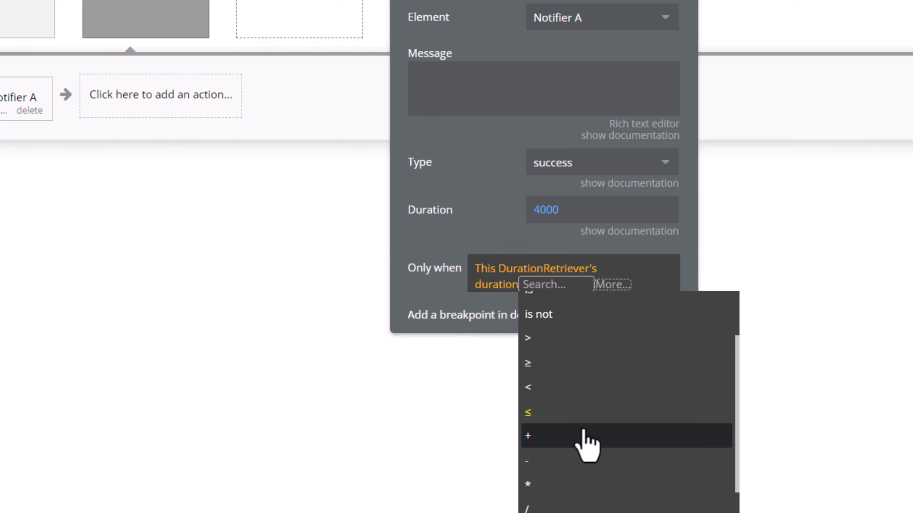
text(fl)
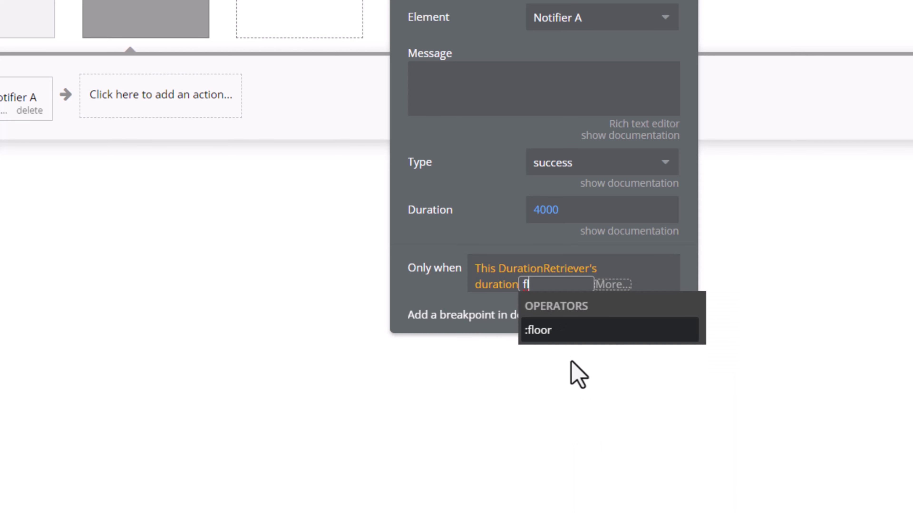
click(572, 338)
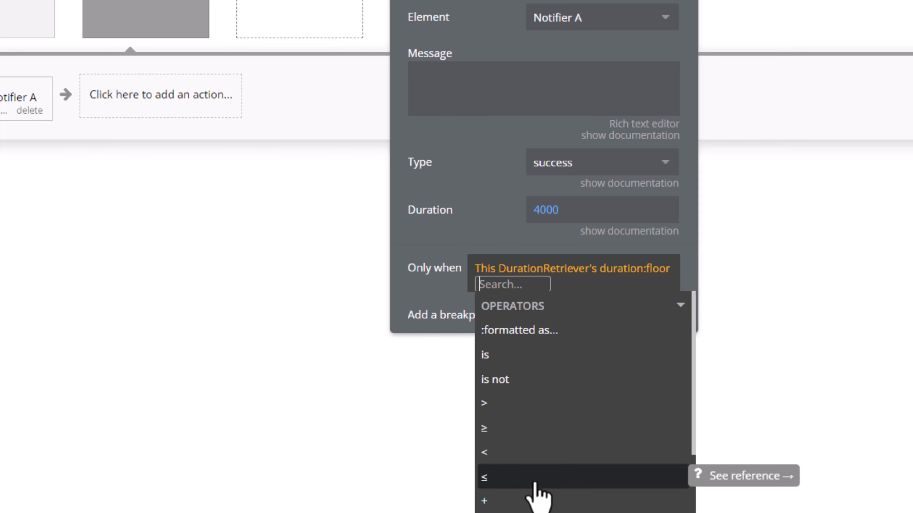
click(537, 498)
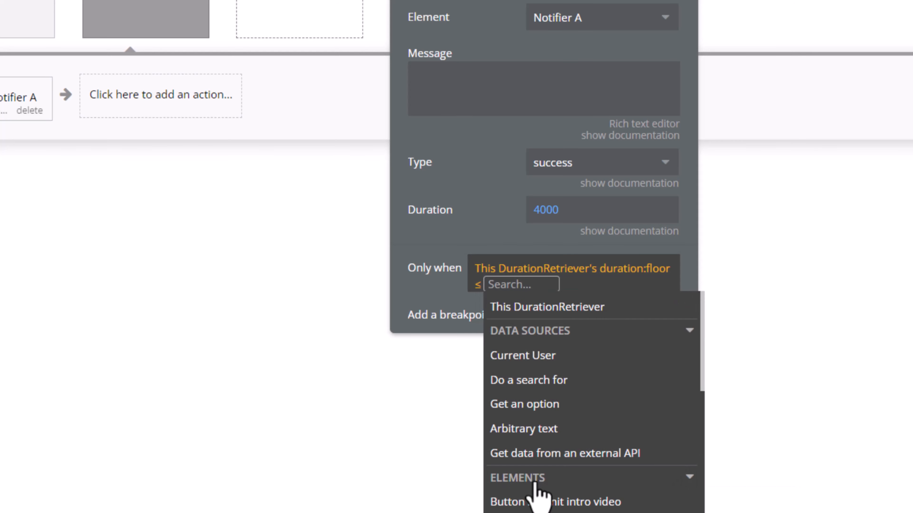
text(5)
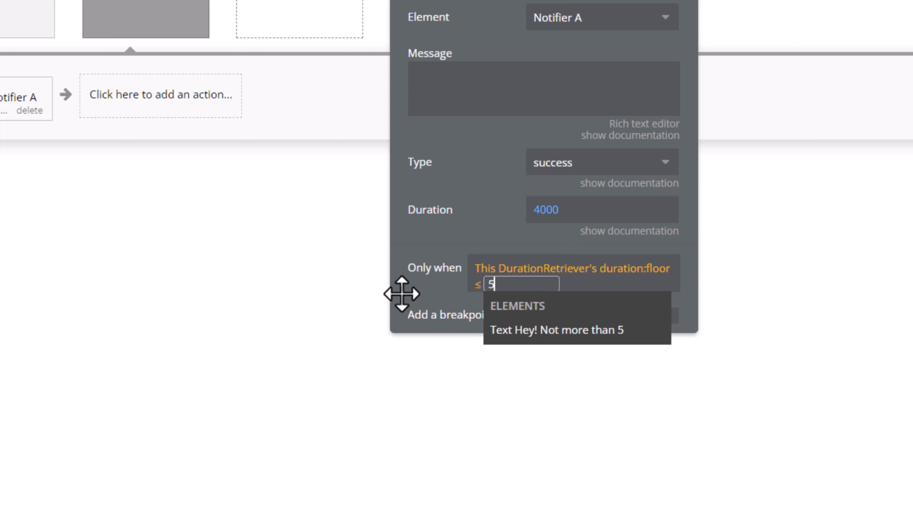
key(Return)
click(415, 301)
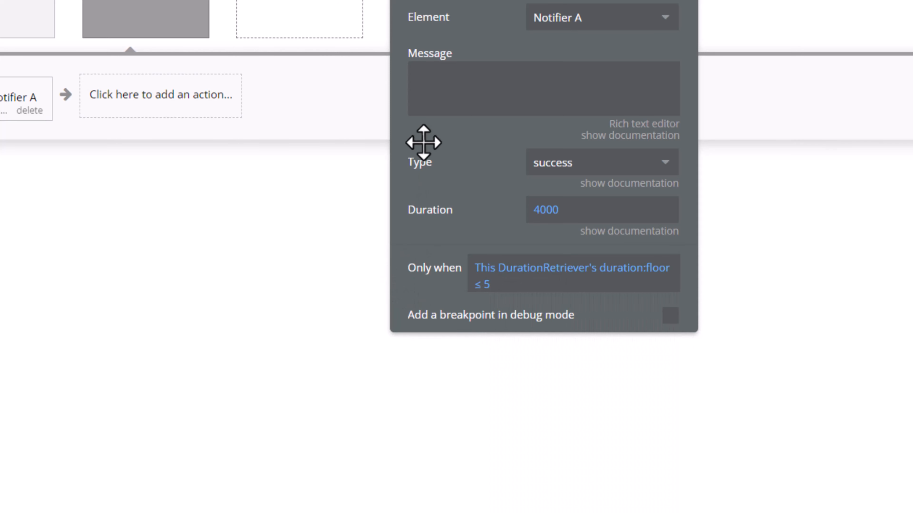